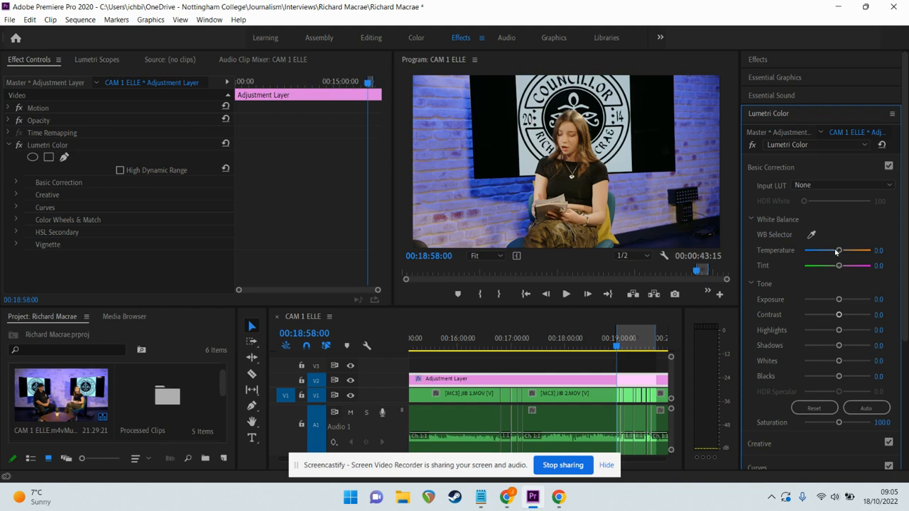
Try different exposure and contrast amounts on the adjustment layer and reset both to their defaults
mouse_move(836, 252)
mouse_down()
mouse_move(817, 251)
mouse_move(850, 256)
mouse_move(828, 251)
mouse_move(838, 254)
mouse_up()
drag(839, 303, 840, 302)
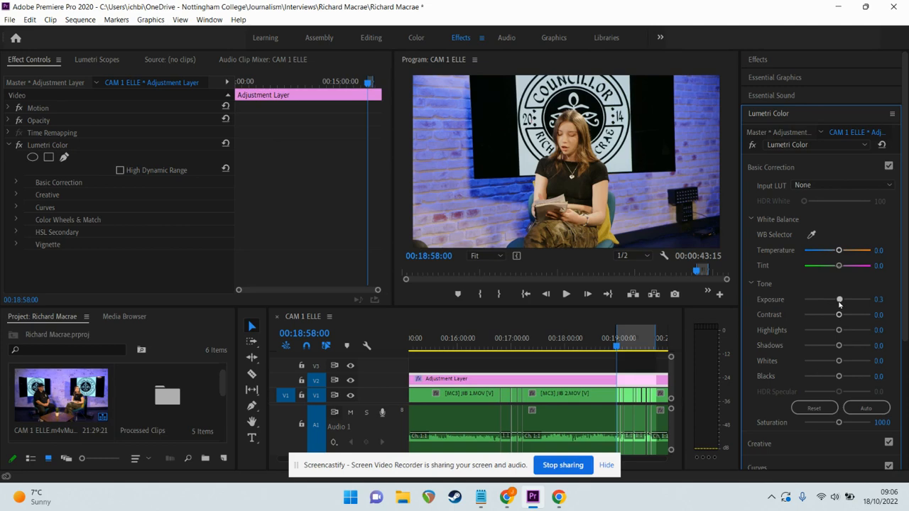
mouse_move(839, 304)
mouse_down()
mouse_move(851, 304)
mouse_move(827, 303)
mouse_up()
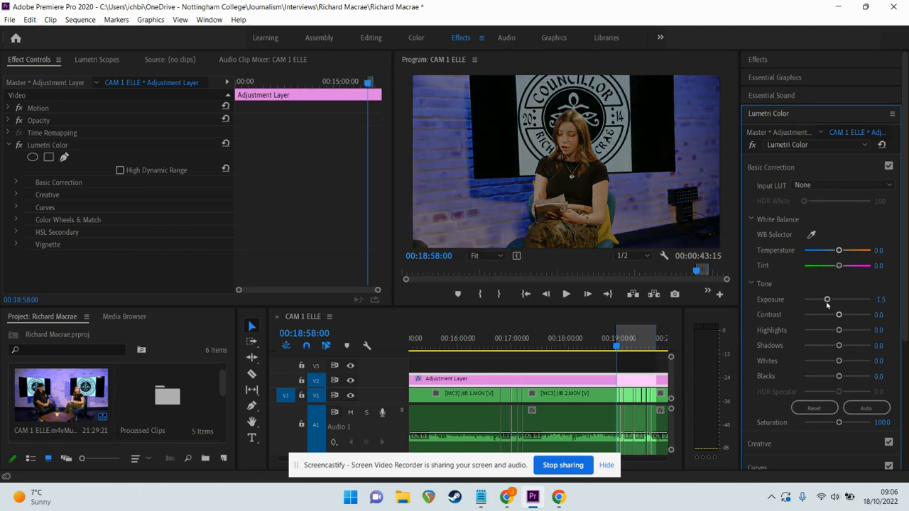
double_click(827, 301)
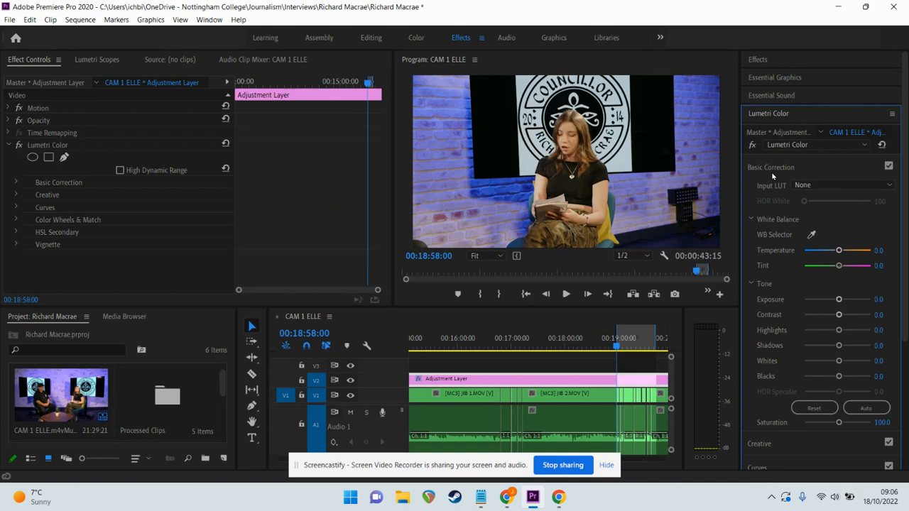
mouse_move(836, 315)
mouse_down()
mouse_move(871, 322)
mouse_move(794, 318)
mouse_move(876, 317)
mouse_move(834, 315)
mouse_move(847, 313)
mouse_up()
double_click(847, 314)
Move the playhead to the guest's close-up at 00:19:11:14 and raise the adjustment layer's highlights to 54.0 and whites to 29.2
drag(615, 347, 629, 352)
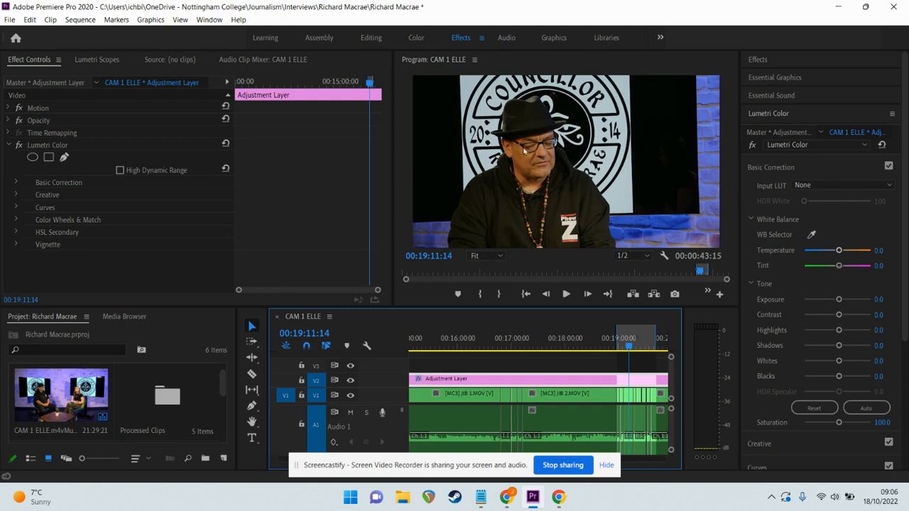
mouse_move(838, 331)
mouse_down()
mouse_move(888, 338)
mouse_move(844, 330)
mouse_move(855, 330)
mouse_up()
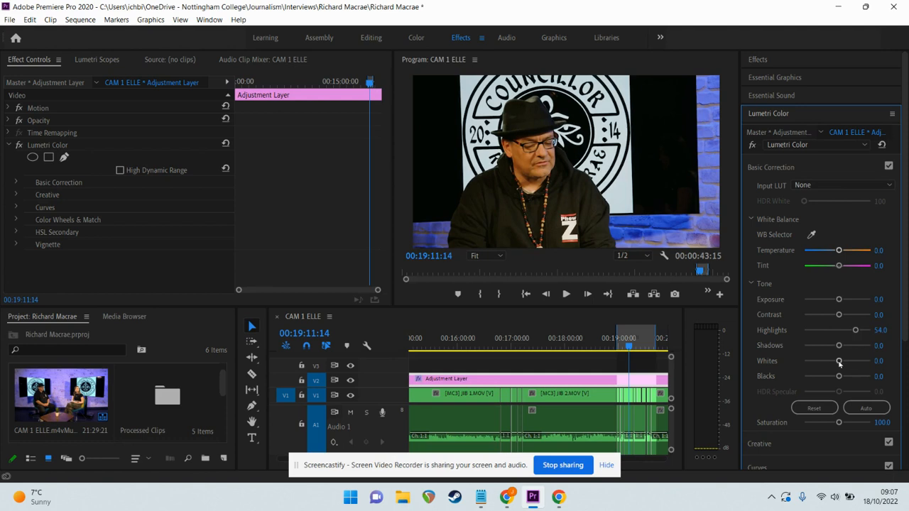
mouse_move(839, 362)
mouse_down()
mouse_move(869, 362)
mouse_move(867, 370)
mouse_move(825, 368)
mouse_move(844, 368)
mouse_up()
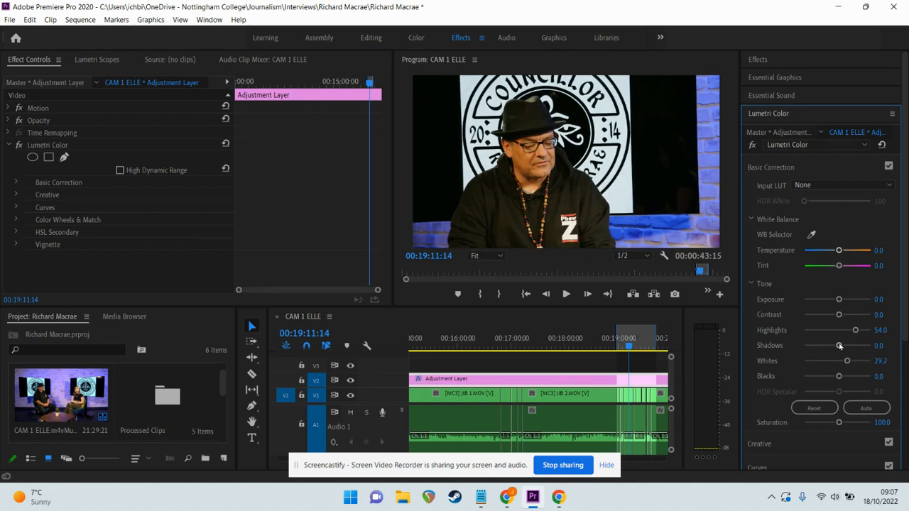
Try raising the shadows to about 9.7 and reset them to their default
mouse_move(839, 346)
mouse_down()
mouse_move(824, 344)
mouse_move(867, 346)
mouse_move(840, 346)
mouse_up()
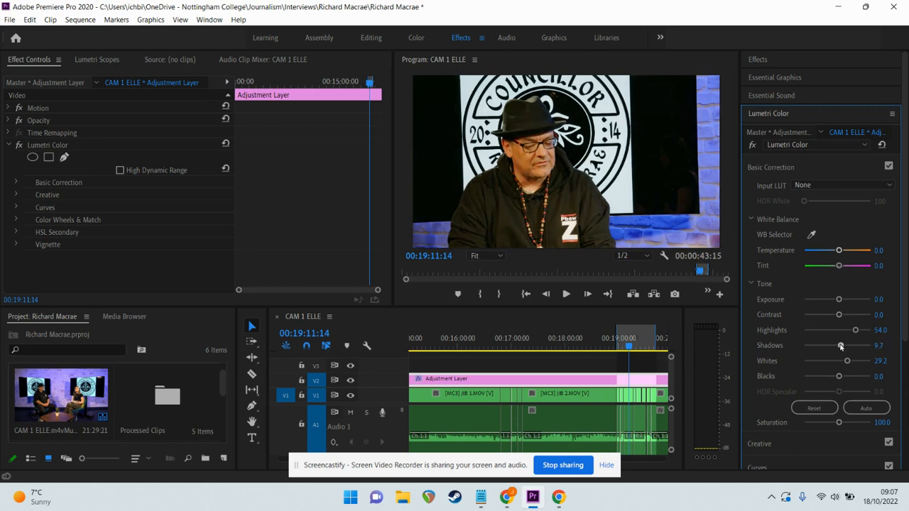
drag(840, 346, 839, 345)
double_click(839, 346)
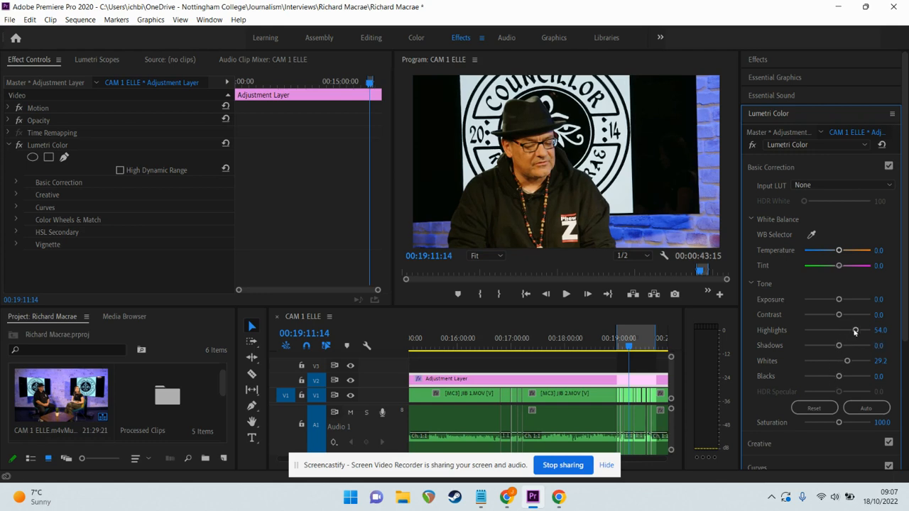
Reset the highlights and raise them to 54.0 again, and lower the blacks to -6.2
double_click(854, 332)
drag(839, 331, 856, 334)
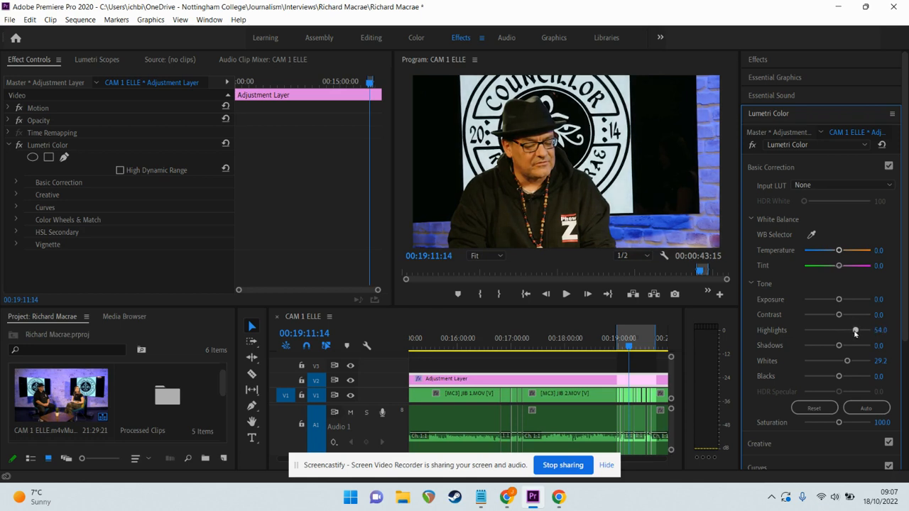
drag(839, 376, 835, 377)
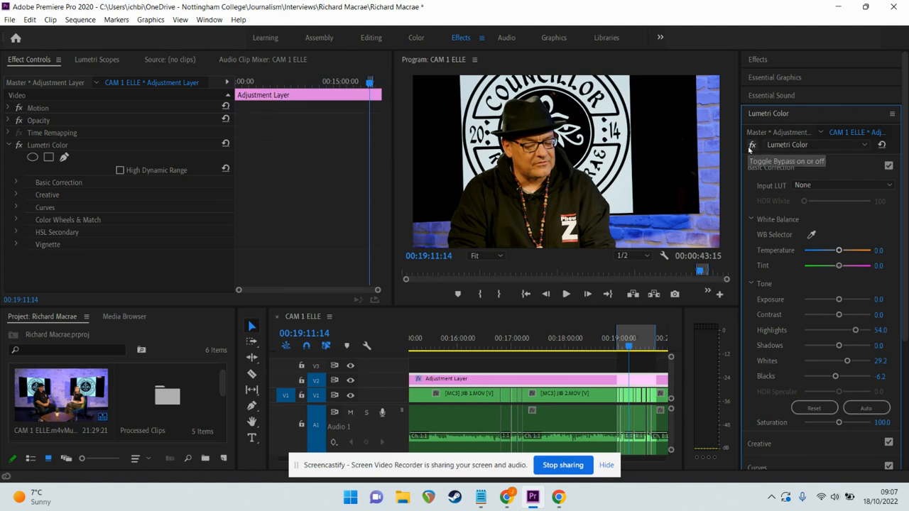
Compare the close-up with and without the Lumetri Color effect by toggling its bypass, leaving the effect on
click(751, 146)
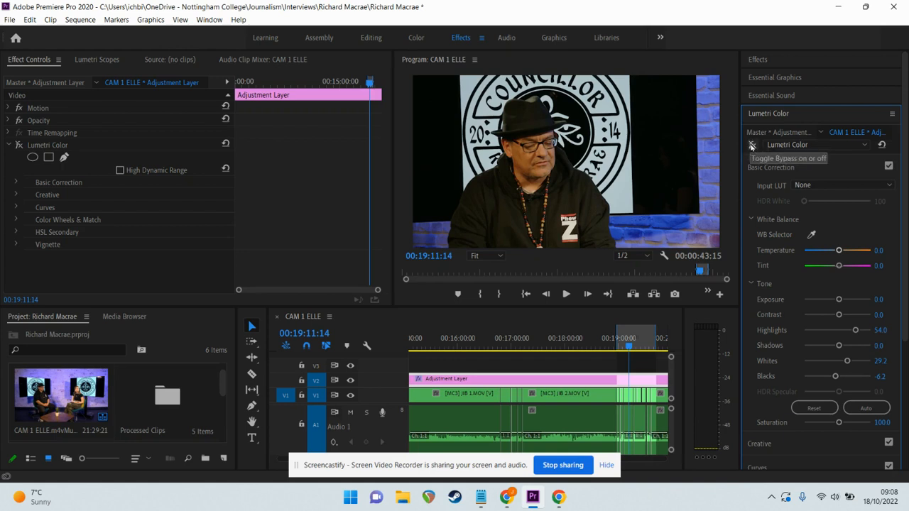
click(751, 145)
click(751, 146)
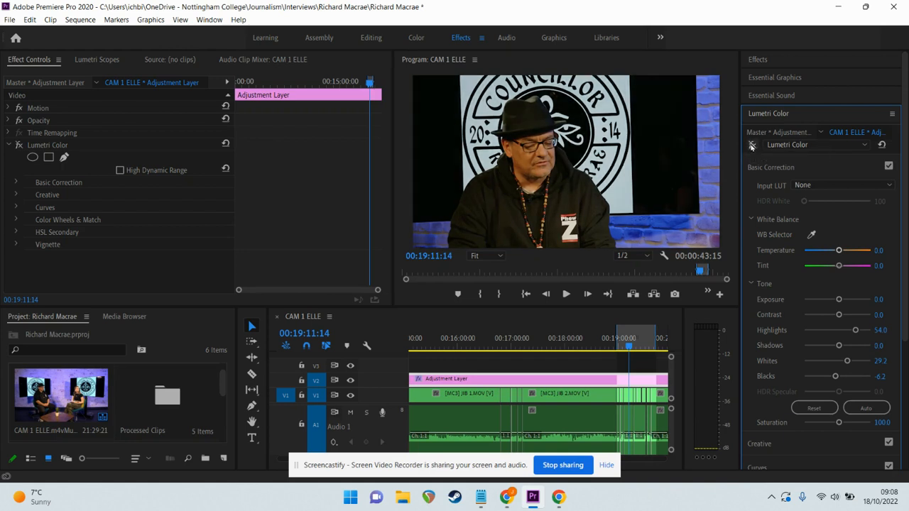
click(750, 146)
click(751, 146)
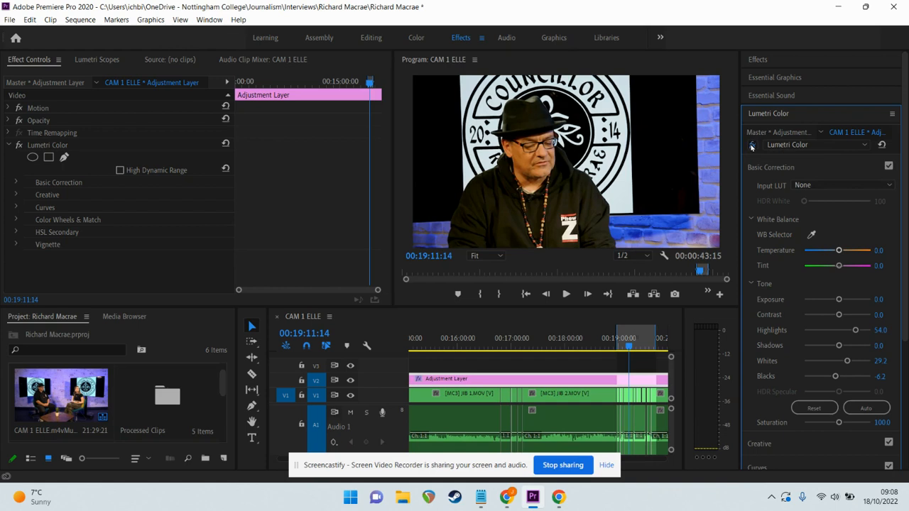
click(751, 146)
Apply the CineSpace2383sRGB6bit creative look to the adjustment layer with an intensity of 37.2
click(770, 167)
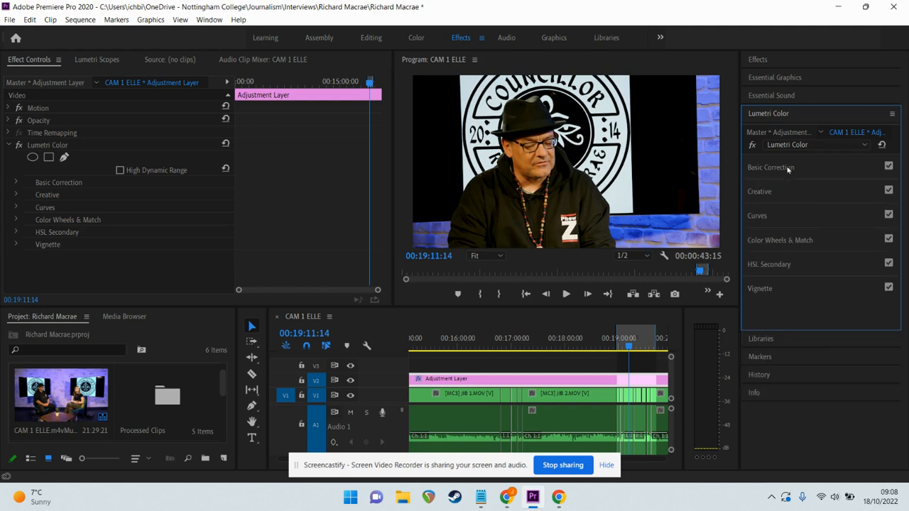
click(758, 193)
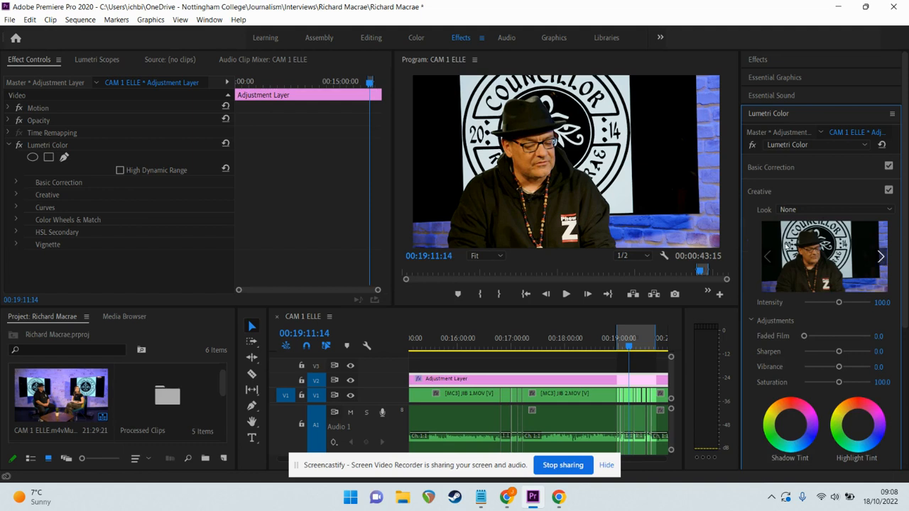
click(880, 257)
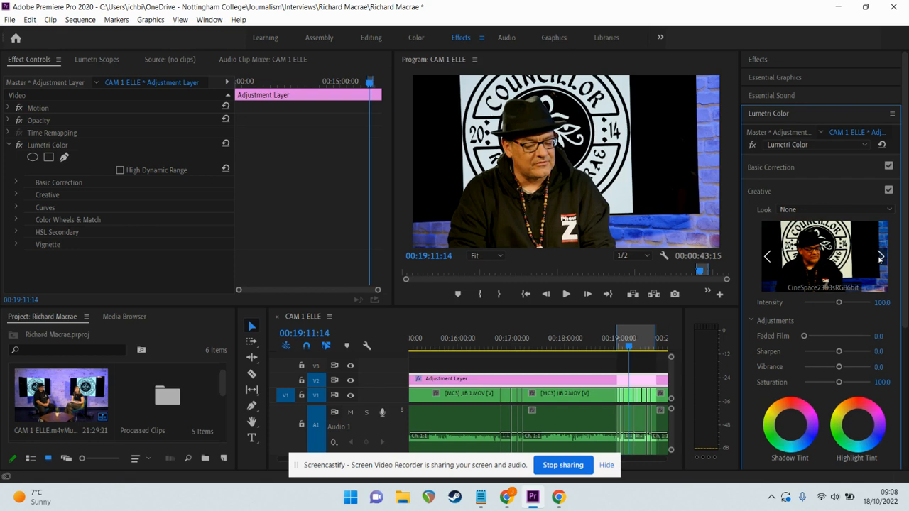
click(829, 266)
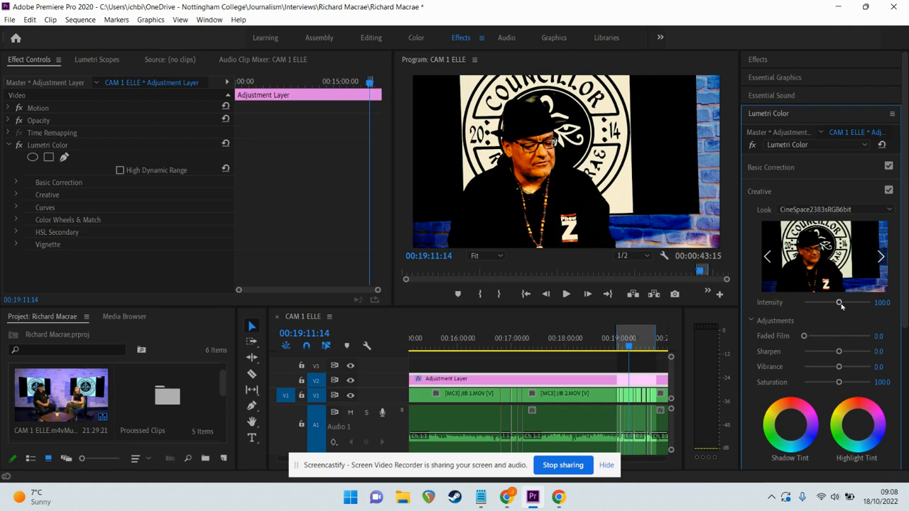
drag(839, 303, 772, 303)
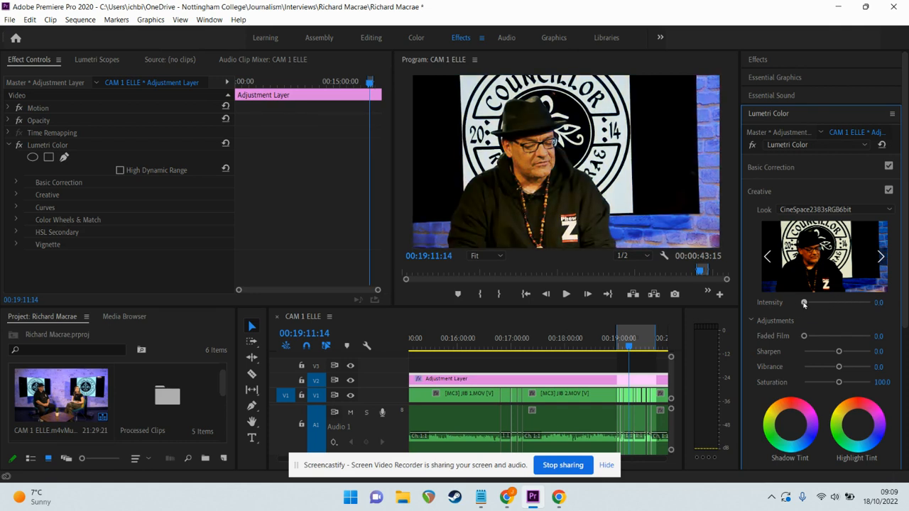
drag(804, 303, 817, 304)
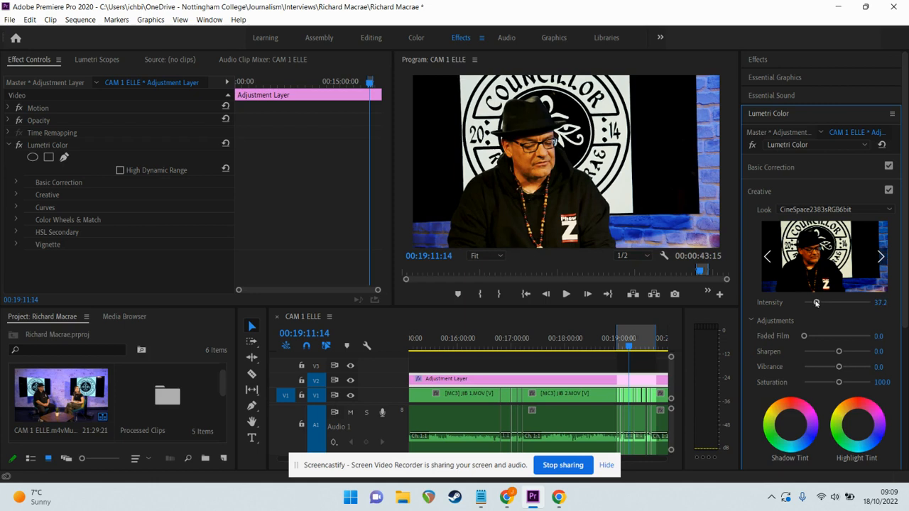
Compare the picture with the Creative adjustments switched off and on, leaving them enabled
click(884, 195)
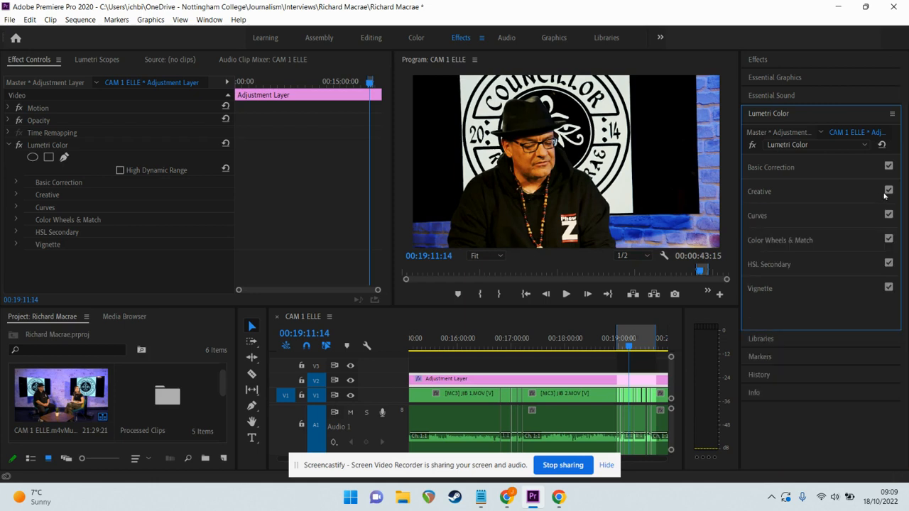
click(884, 195)
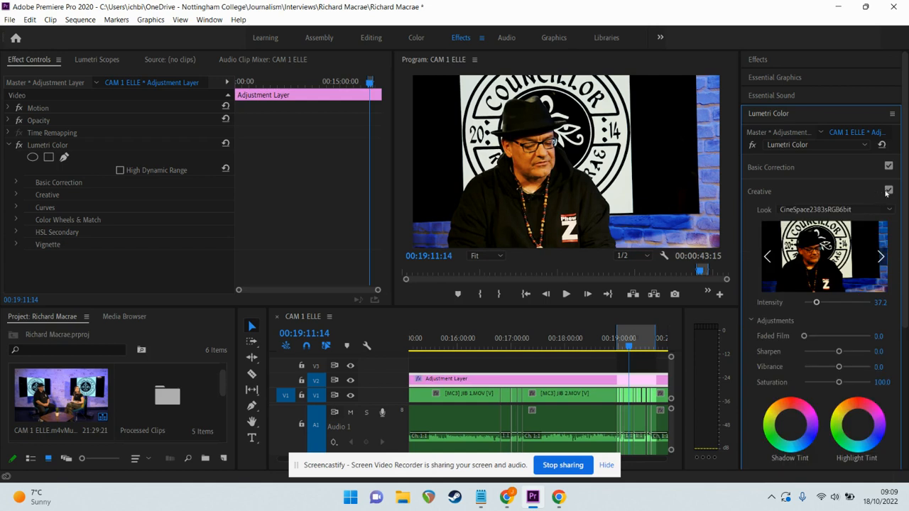
click(888, 191)
click(888, 190)
Browse the creative look previews and apply the Kodak 5218 Kodak 2383 (by Adobe) look
click(880, 256)
click(881, 257)
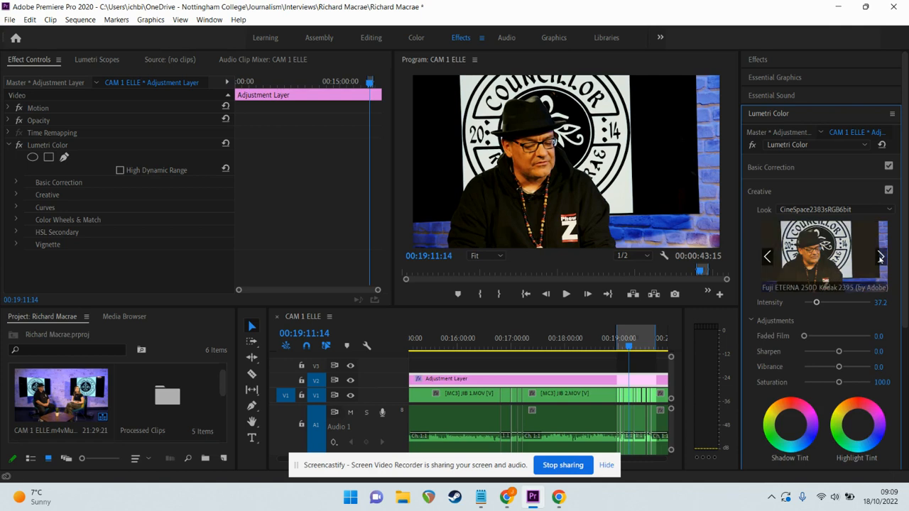
click(880, 257)
click(881, 257)
click(880, 257)
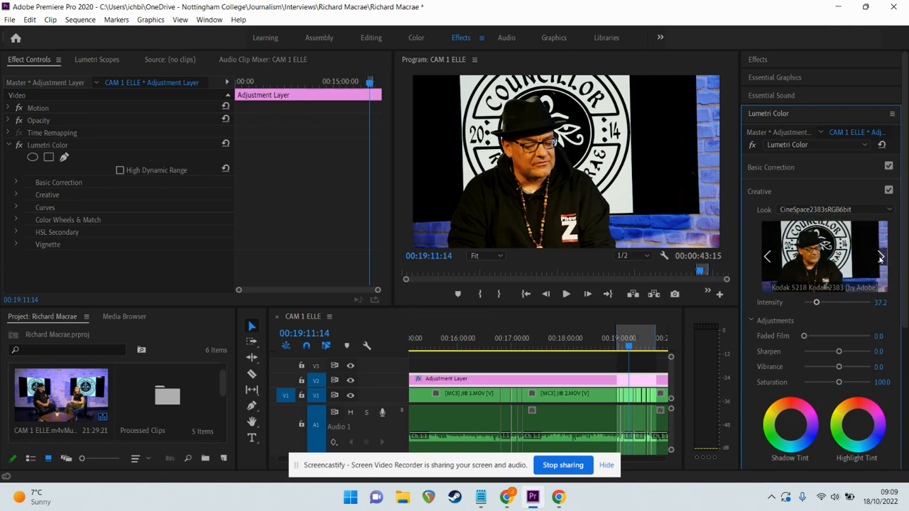
click(857, 271)
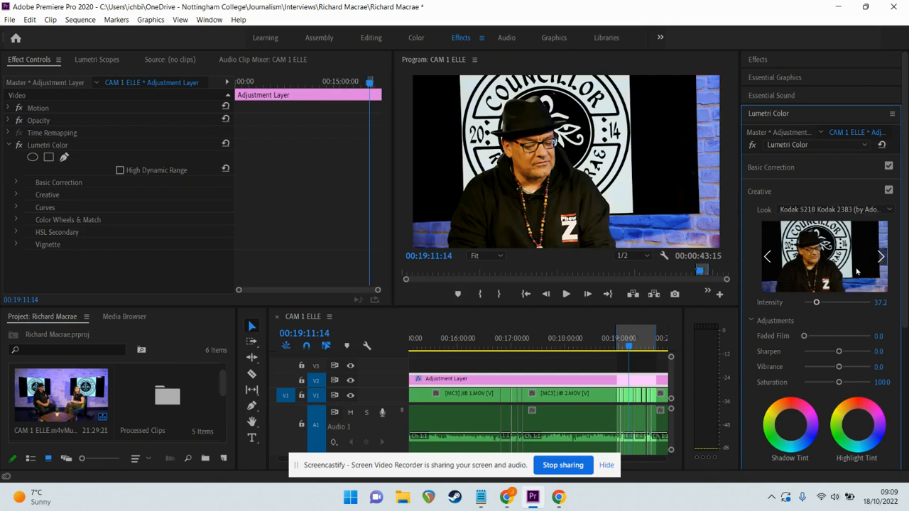
Browse further through the creative look previews and apply the SL BLUE ICE look
click(881, 257)
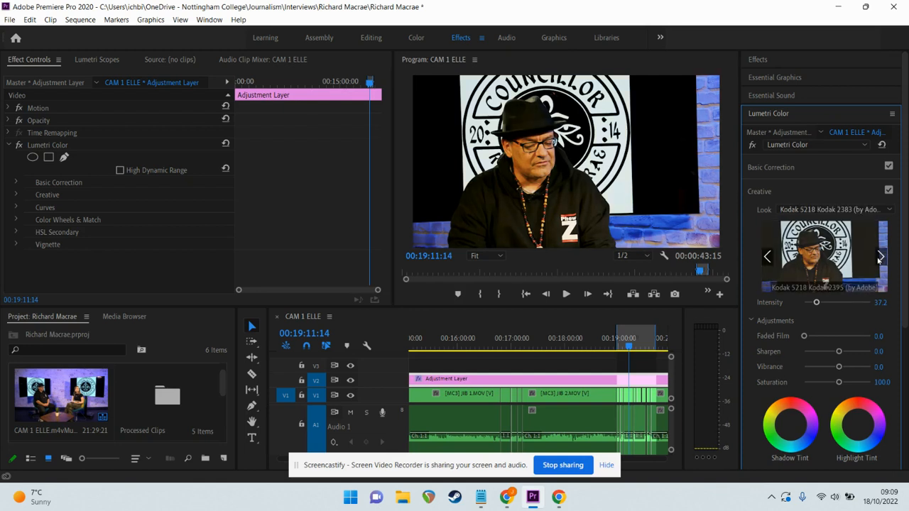
click(880, 257)
click(880, 257)
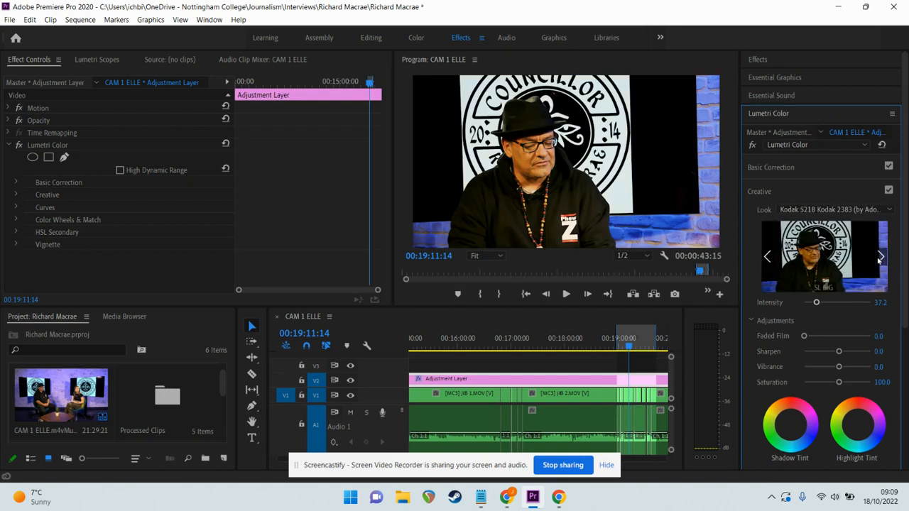
click(880, 257)
click(880, 257)
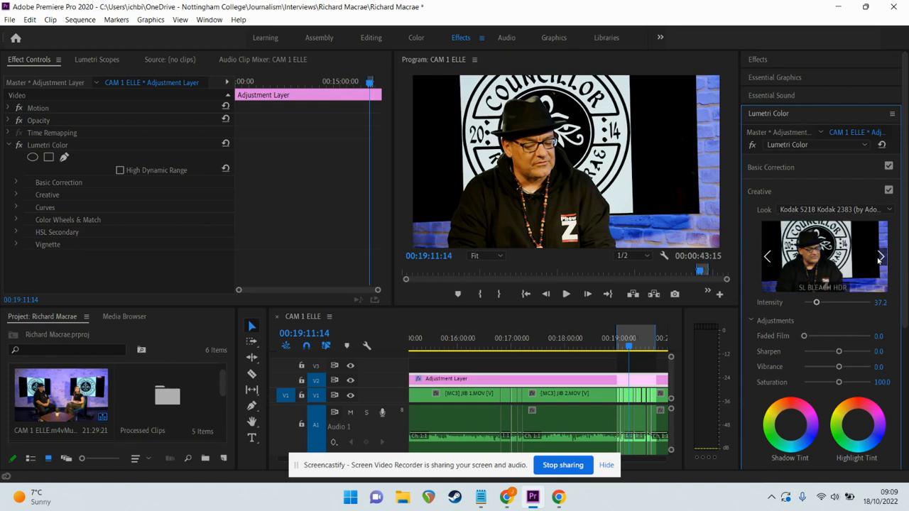
click(880, 257)
click(880, 257)
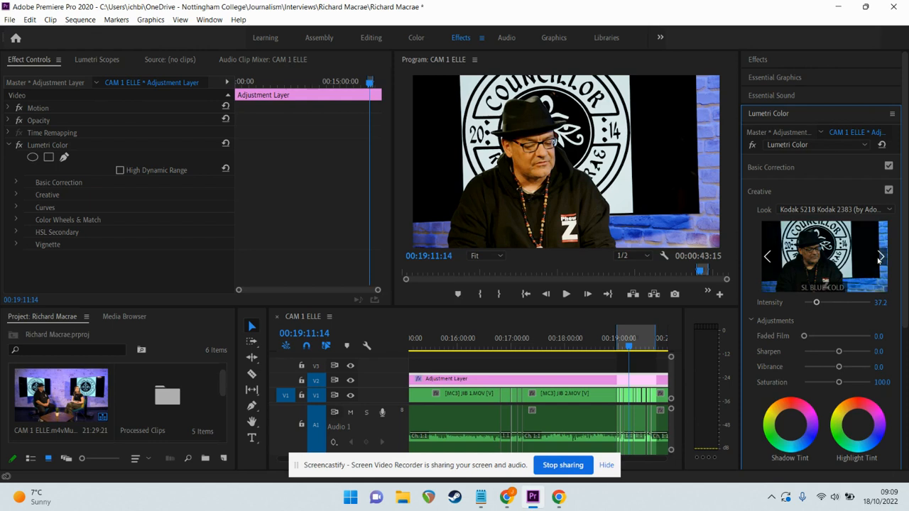
click(879, 258)
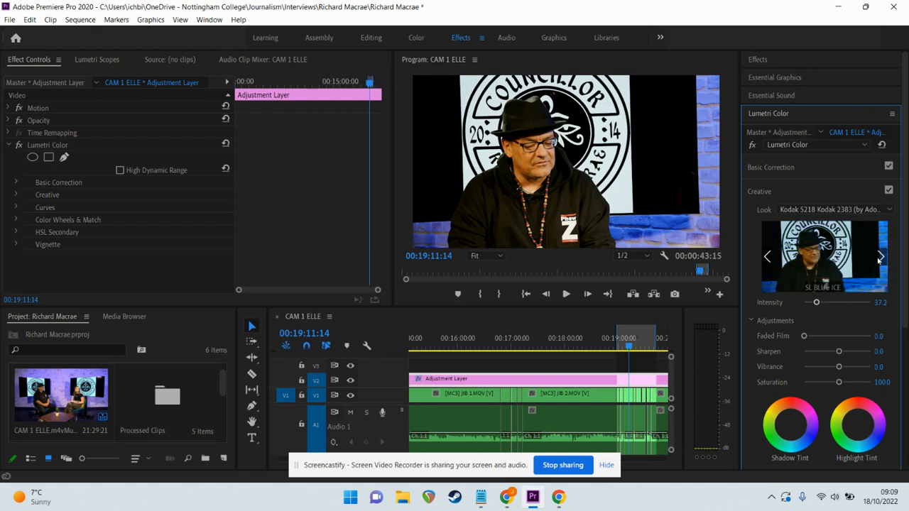
click(844, 274)
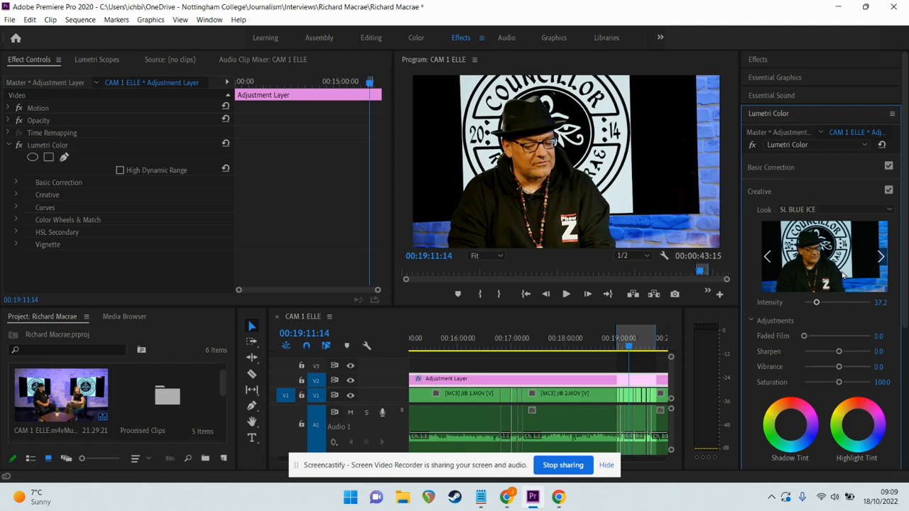
Raise the creative look's intensity to 67.3 and compare the shot with the Creative adjustments off and on
mouse_move(815, 304)
mouse_down()
mouse_move(871, 306)
mouse_move(827, 307)
mouse_up()
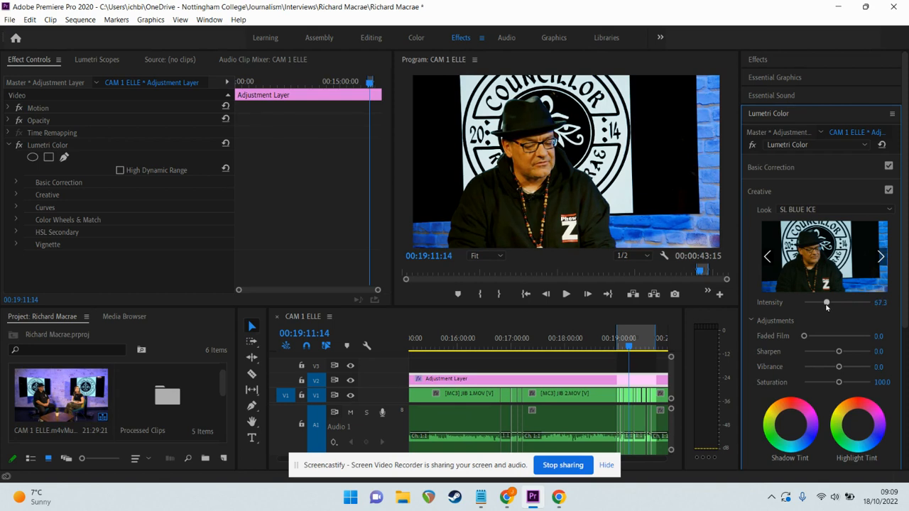
click(888, 191)
click(888, 191)
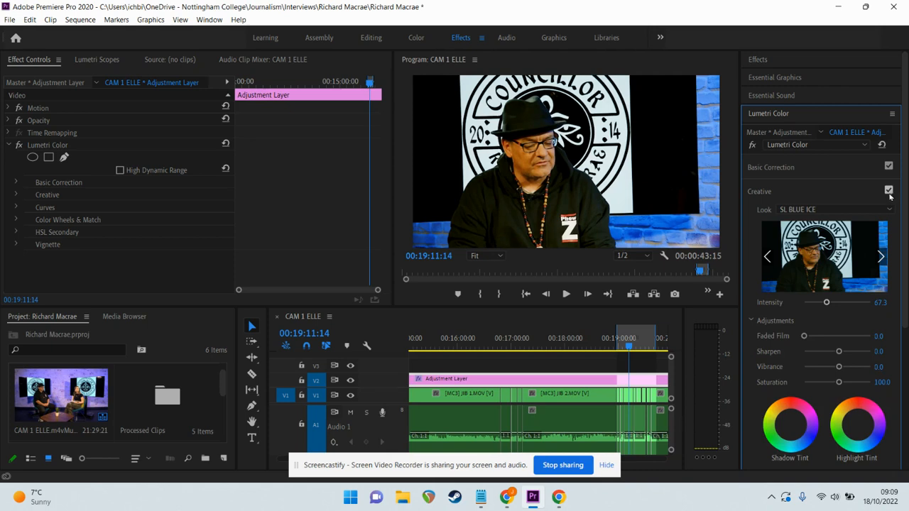
Reduce the SL BLUE ICE look's intensity to about 46 and check the picture with the Creative adjustments toggled
drag(825, 302, 818, 303)
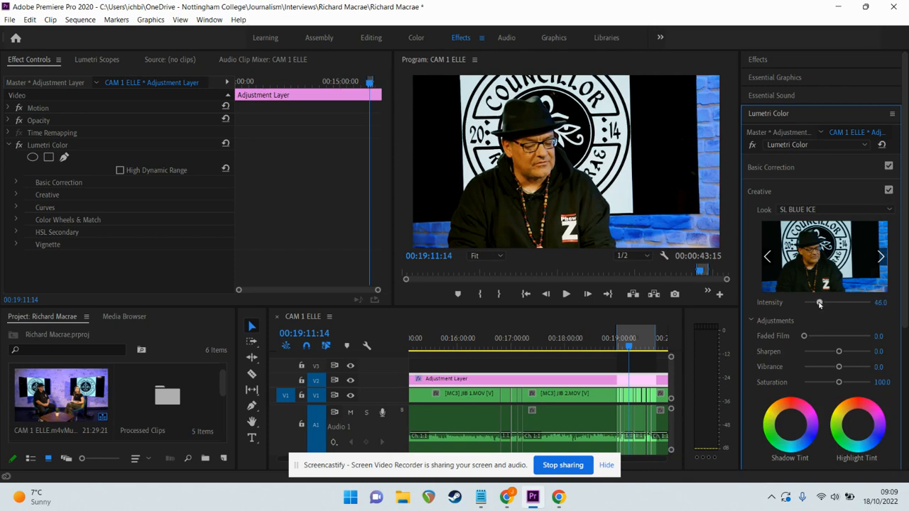
click(886, 193)
click(890, 192)
click(890, 190)
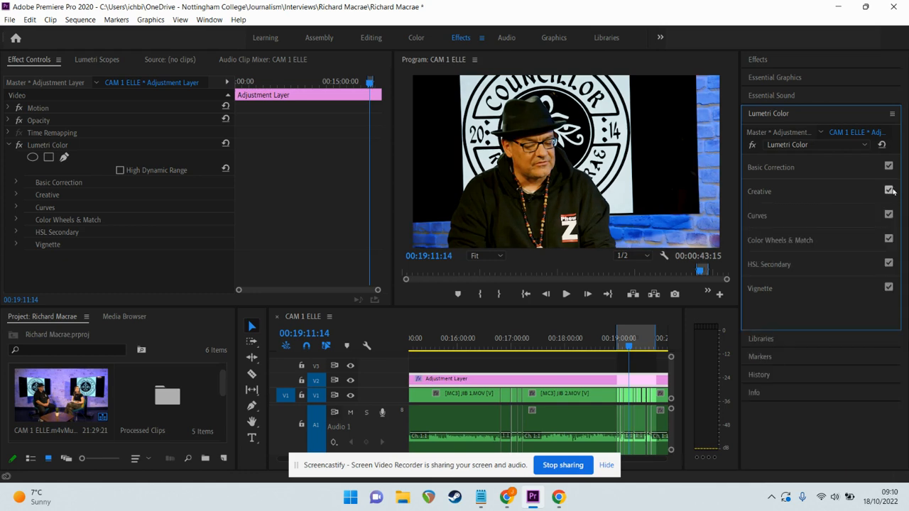
Move the playhead back to the two-person wide shot at 00:18:59:16 to check the grade
click(627, 347)
mouse_move(627, 347)
mouse_down()
mouse_move(644, 347)
mouse_move(614, 344)
mouse_up()
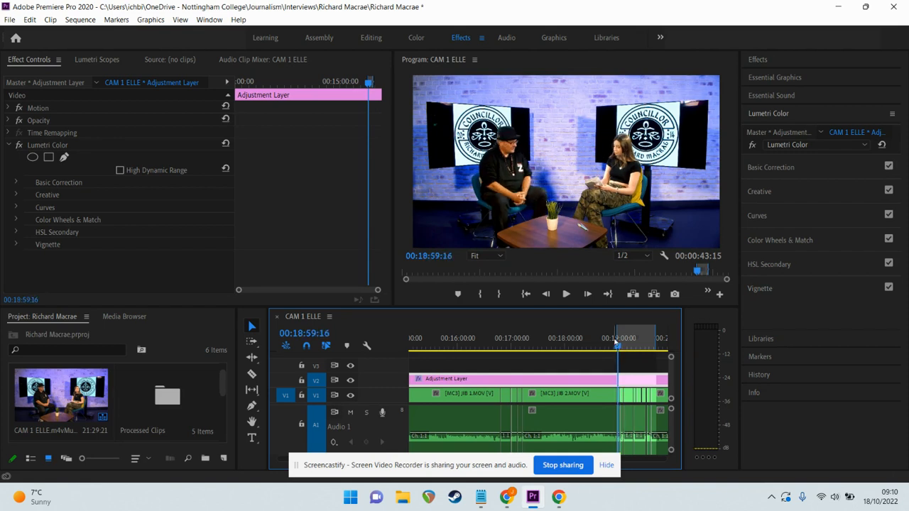